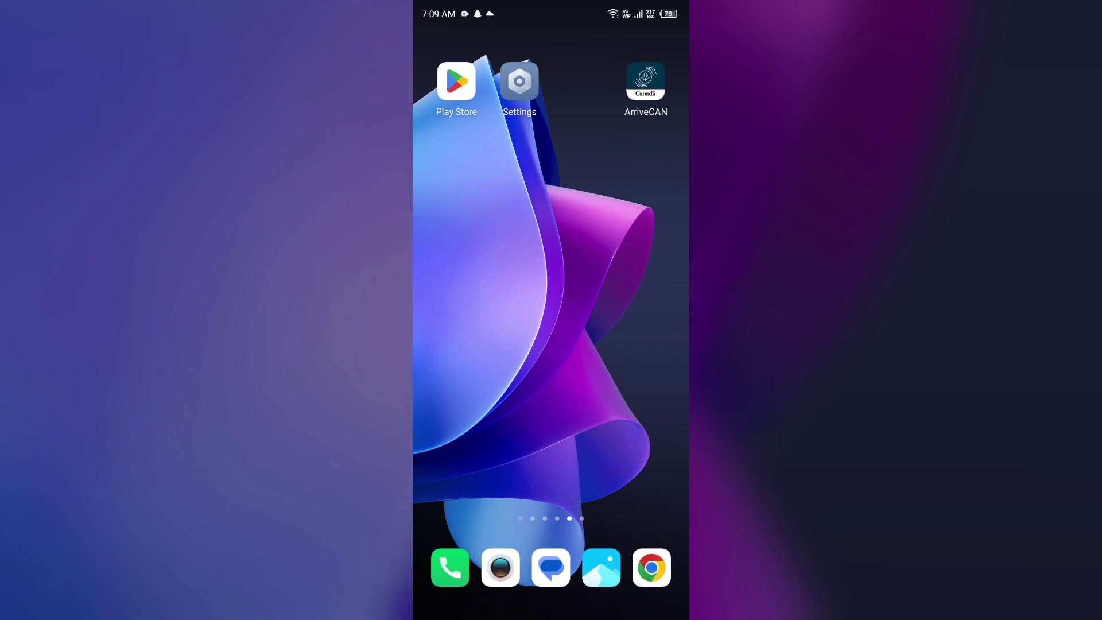
Cycle the mobile data, Wi-Fi and Airplane Mode Quick Settings tiles off and back on
drag(647, 13, 646, 258)
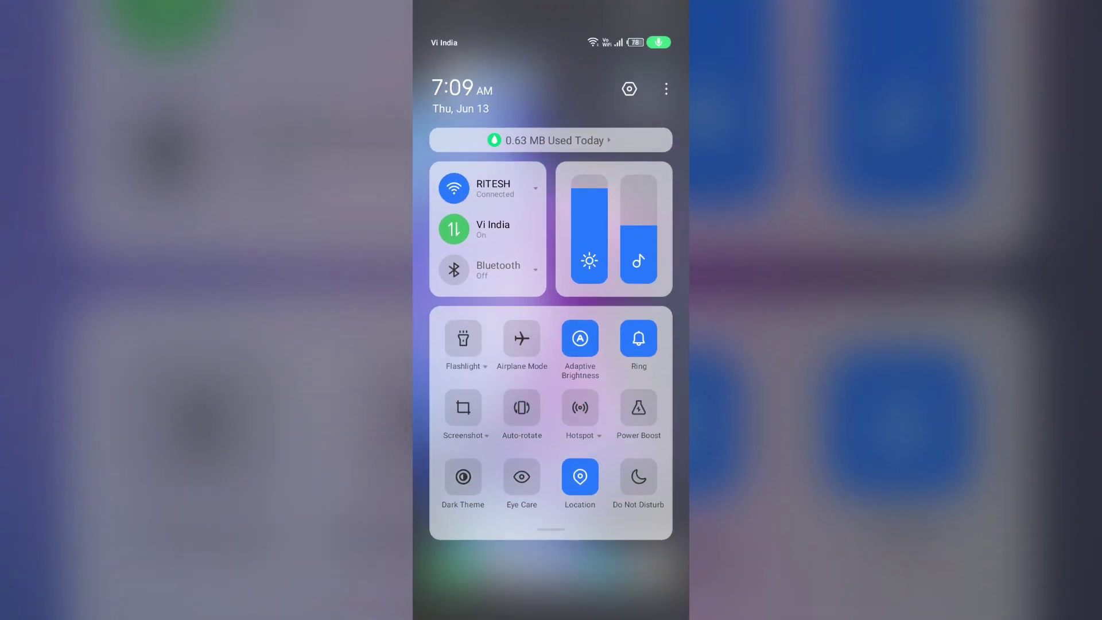
click(453, 224)
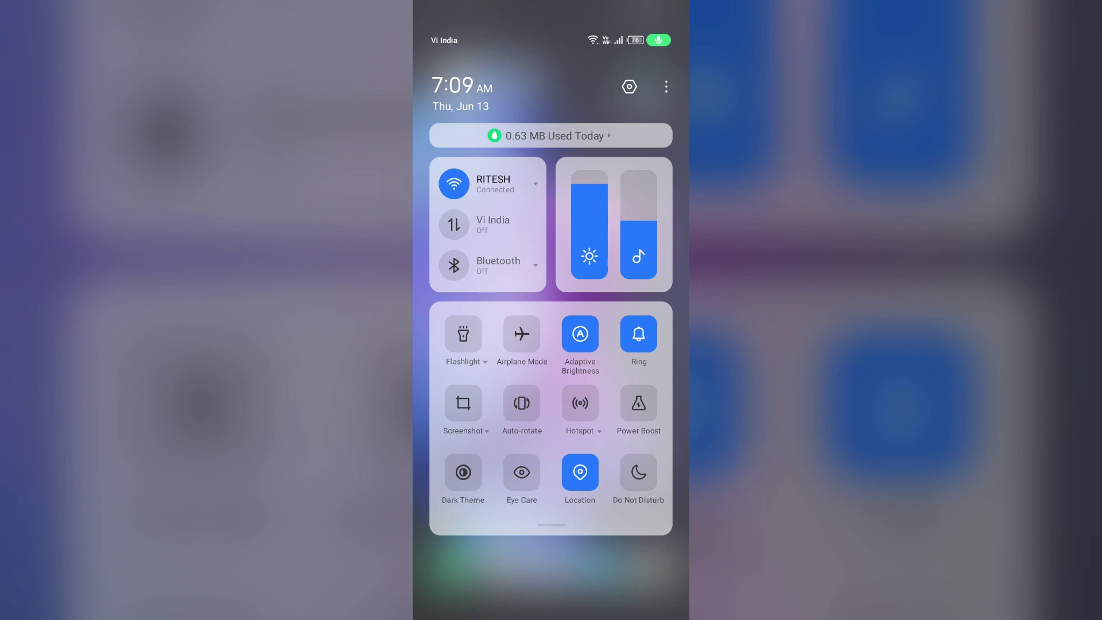
click(454, 224)
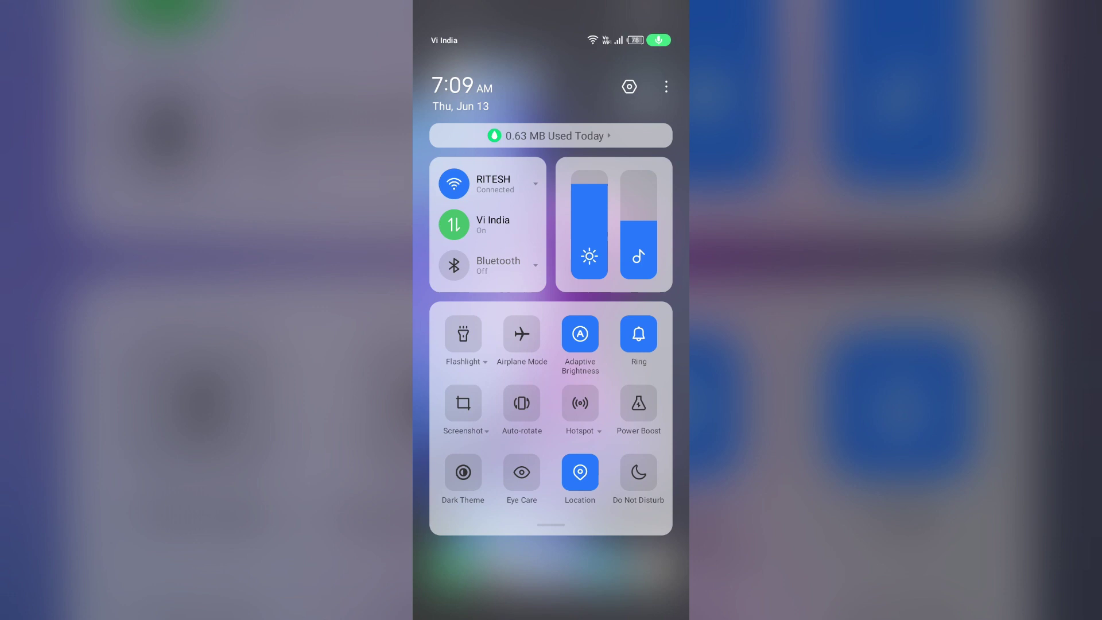
click(454, 184)
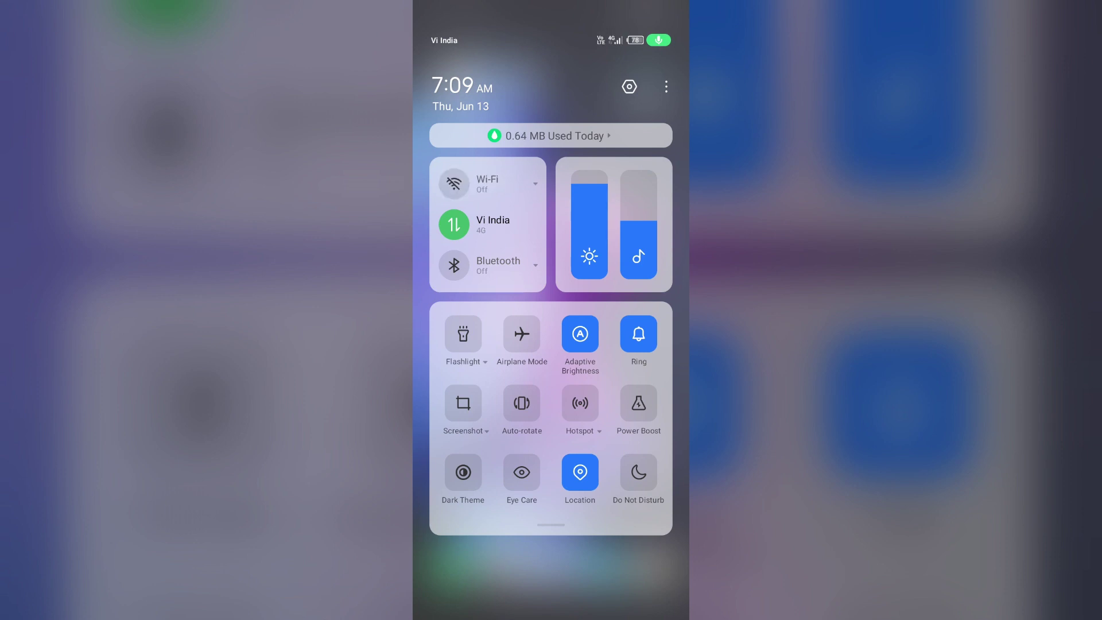
click(454, 183)
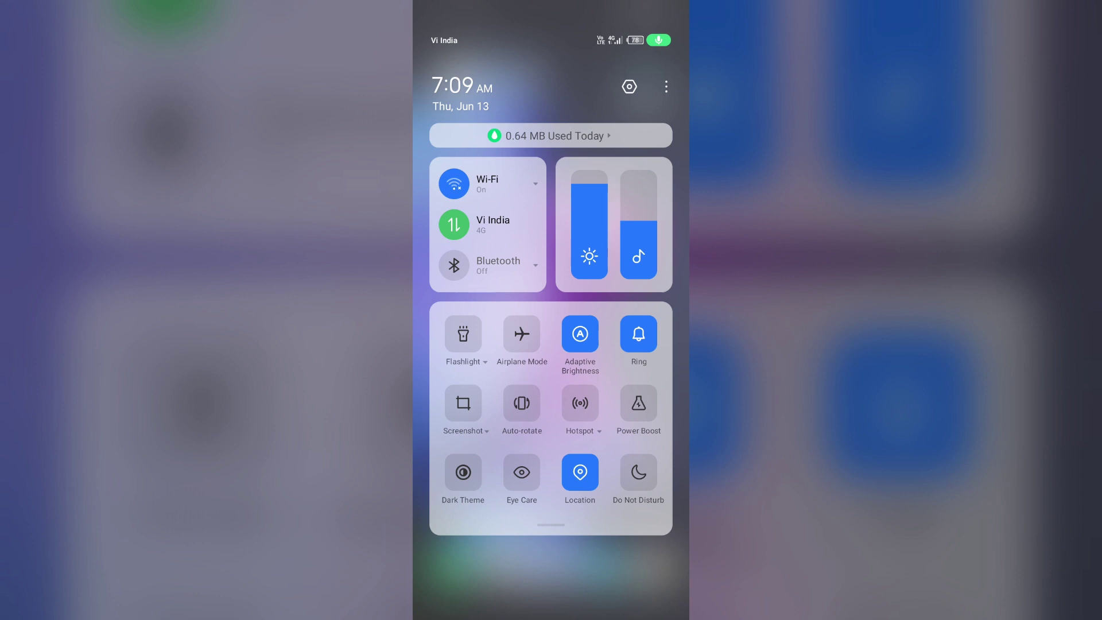
click(522, 334)
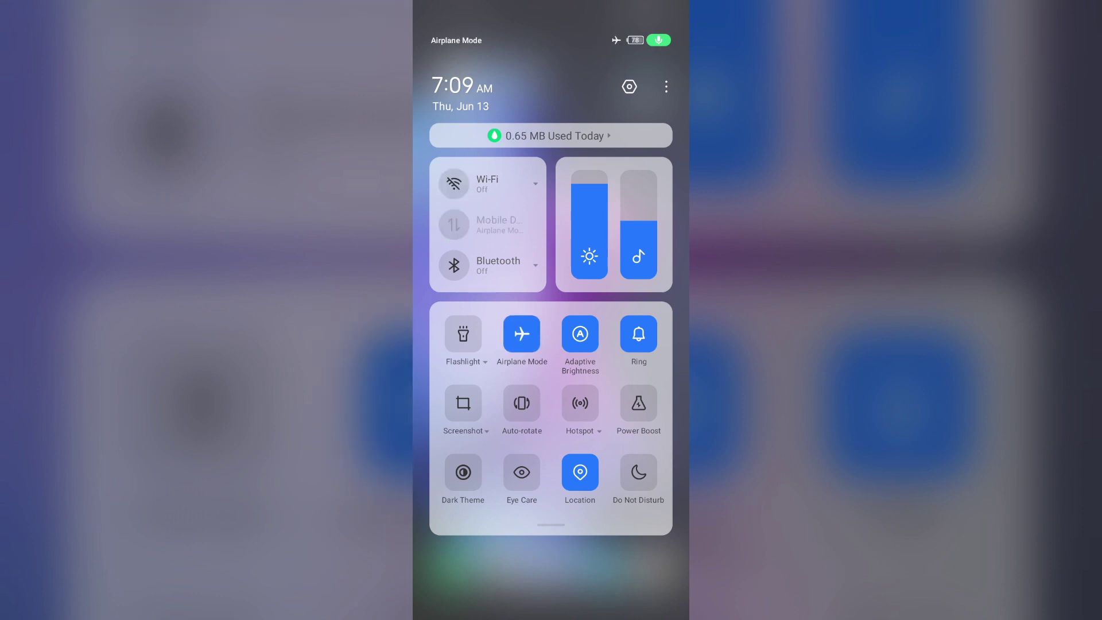
click(521, 333)
drag(551, 517, 551, 173)
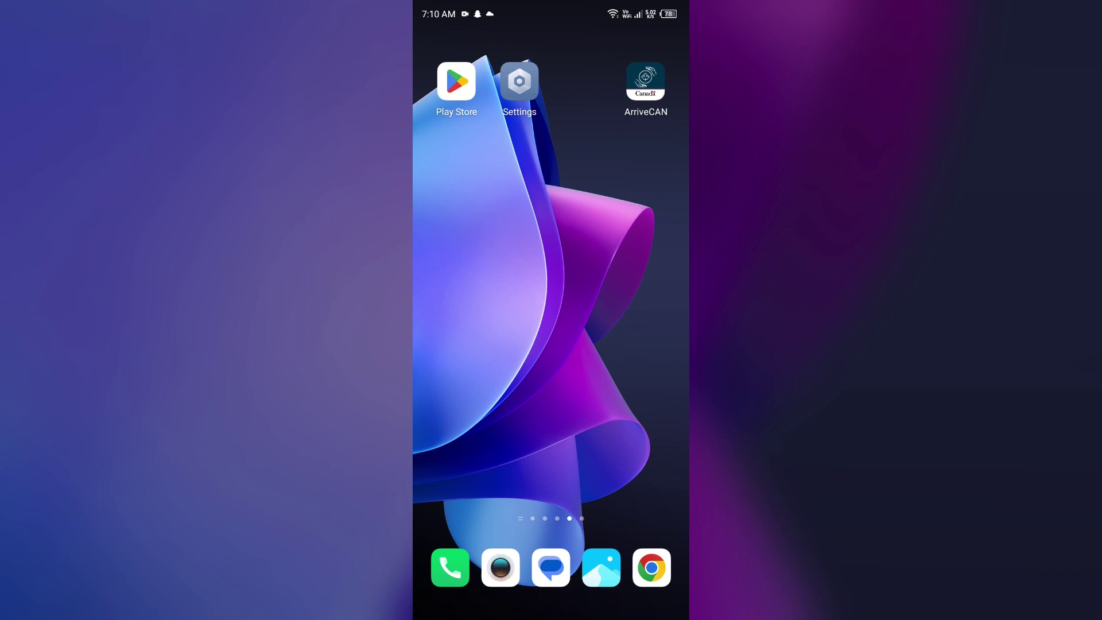
Force-stop ArriveCAN from its App Management app info page, confirming with OK
click(519, 82)
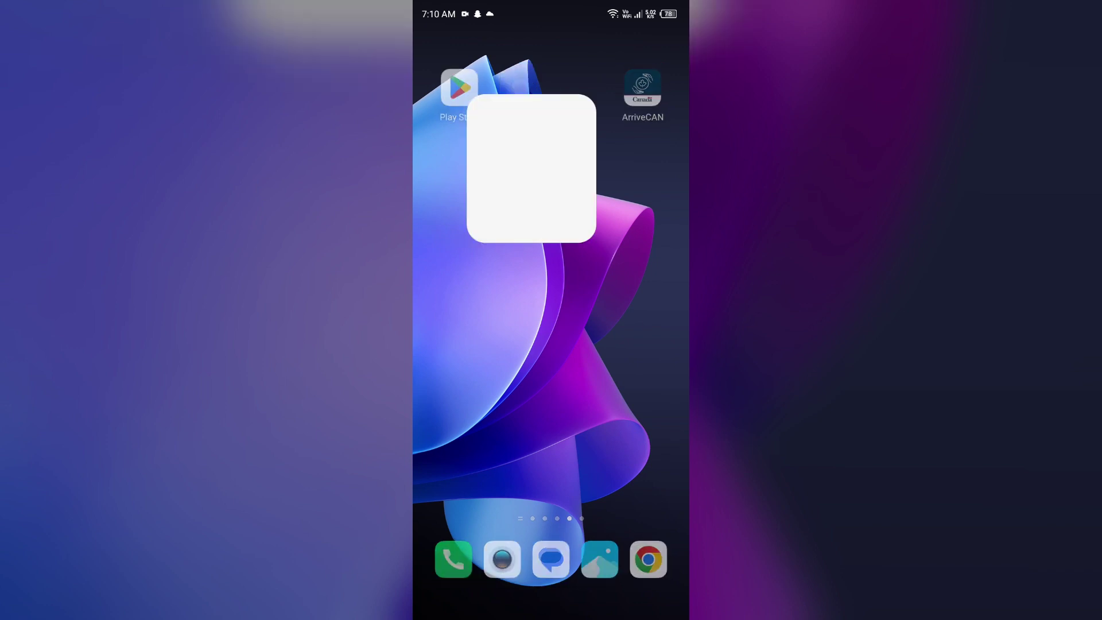
scroll(551, 345, down, 5)
scroll(551, 345, down, 2)
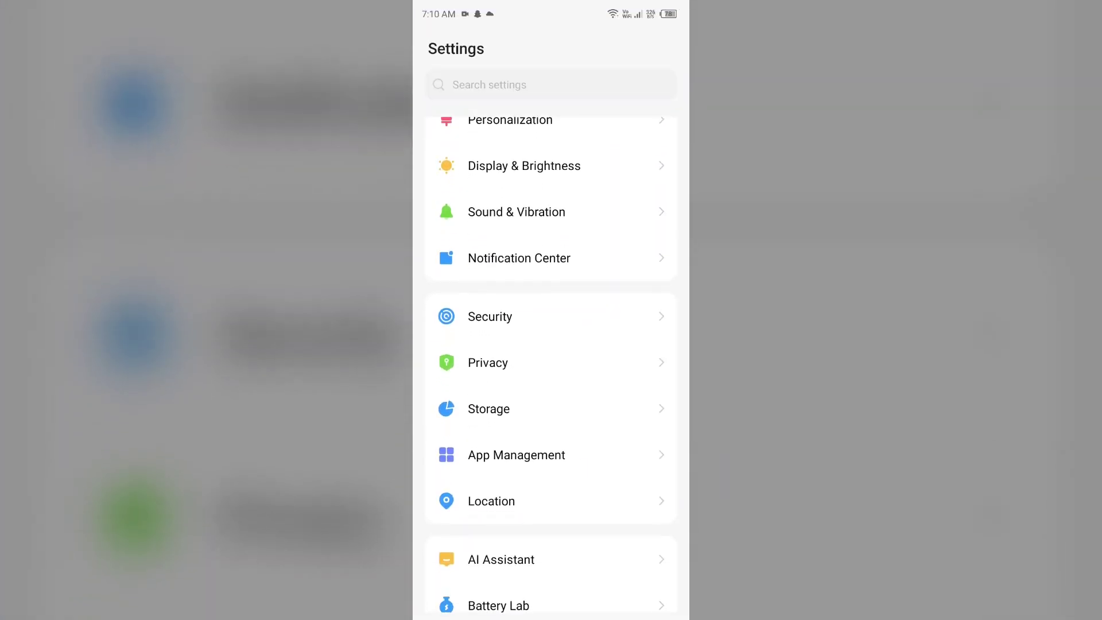
click(517, 453)
click(482, 128)
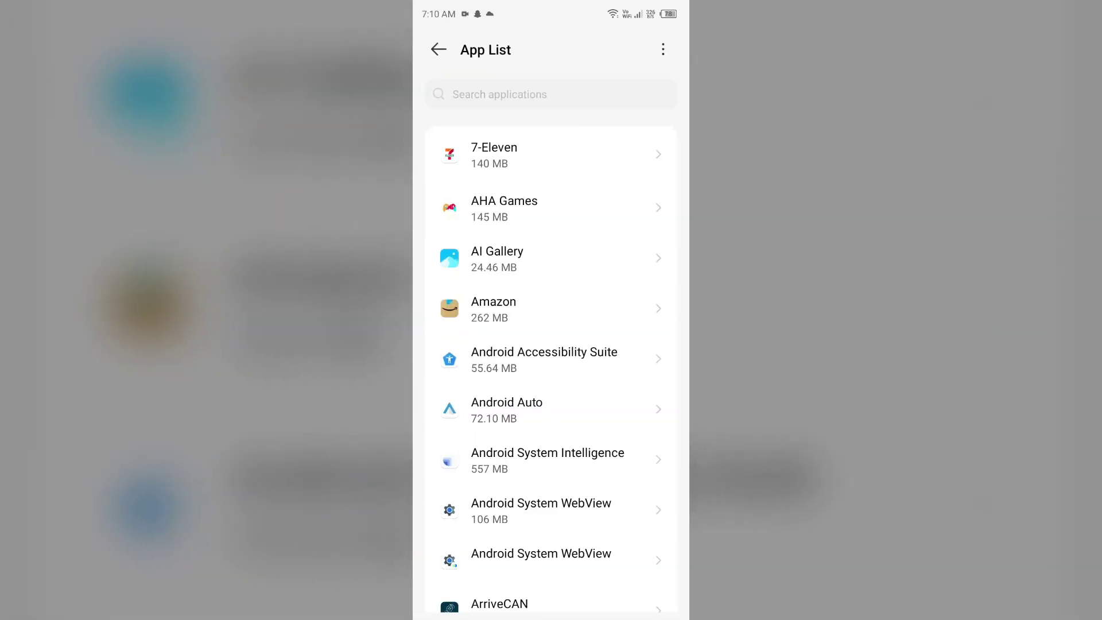
scroll(581, 437, down, 1)
scroll(581, 382, down, 2)
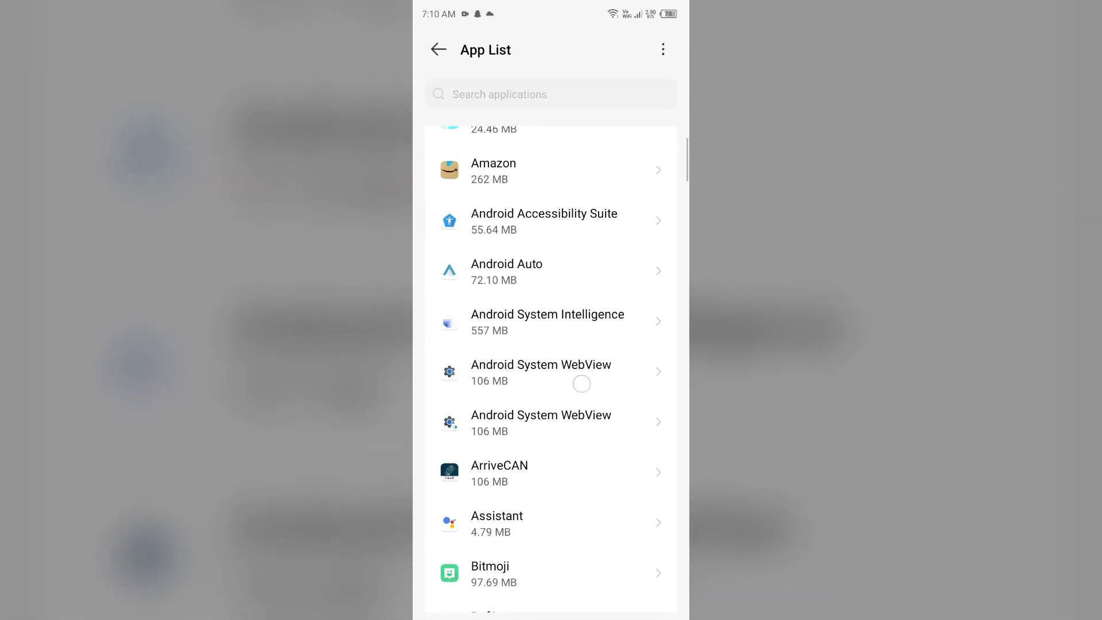
scroll(581, 383, up, 1)
click(529, 508)
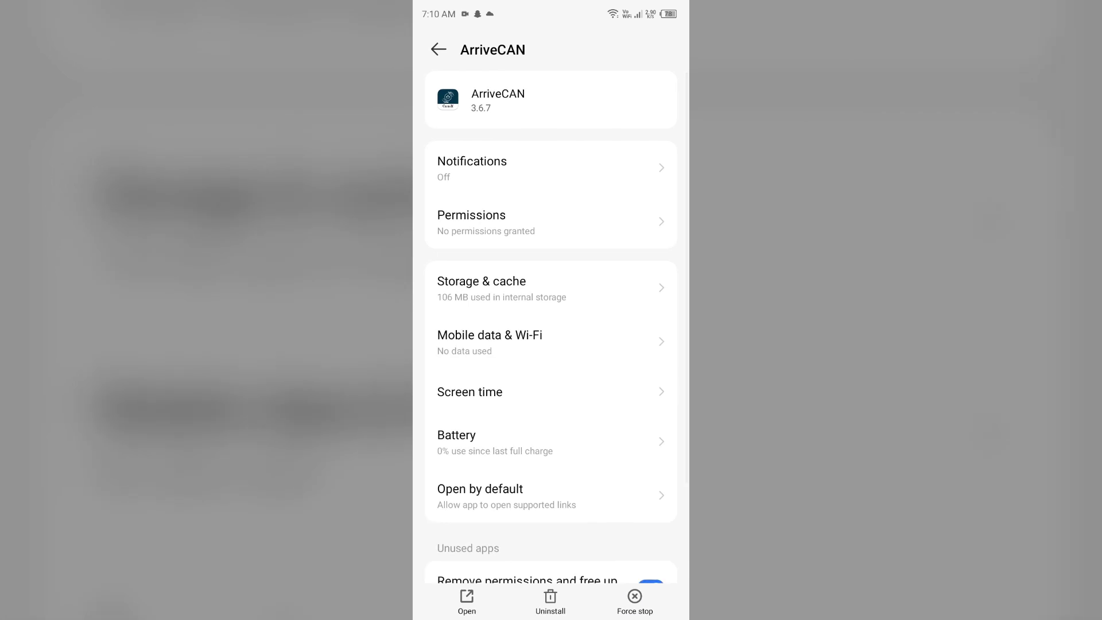
click(635, 600)
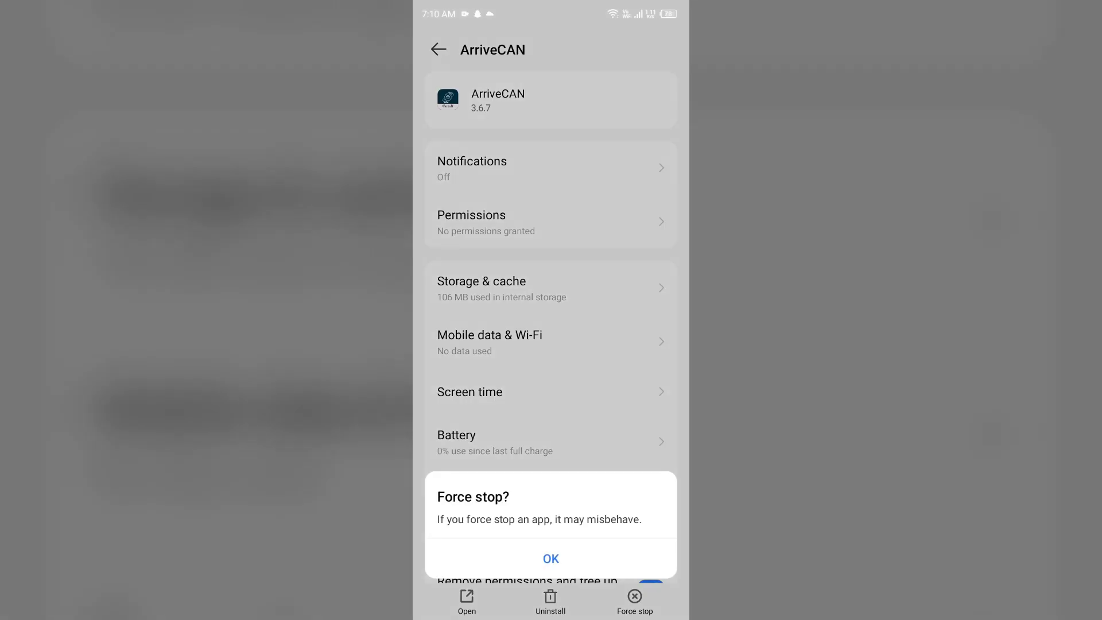
click(551, 558)
drag(552, 607, 610, 480)
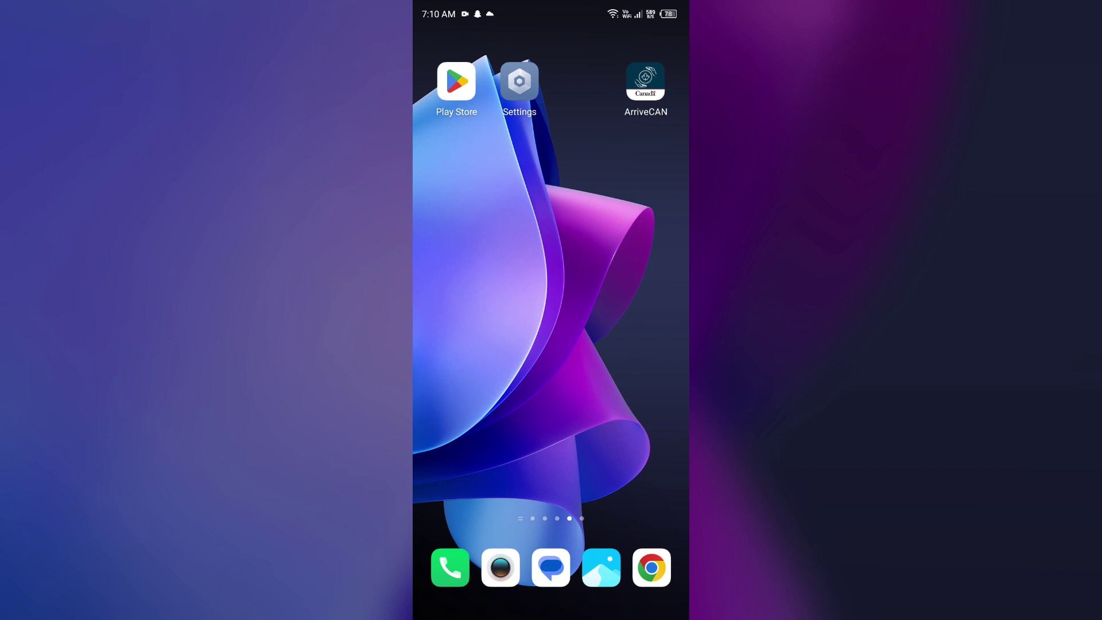
Clear ArriveCAN's cache from its Storage & cache page in App Management
click(520, 81)
click(577, 454)
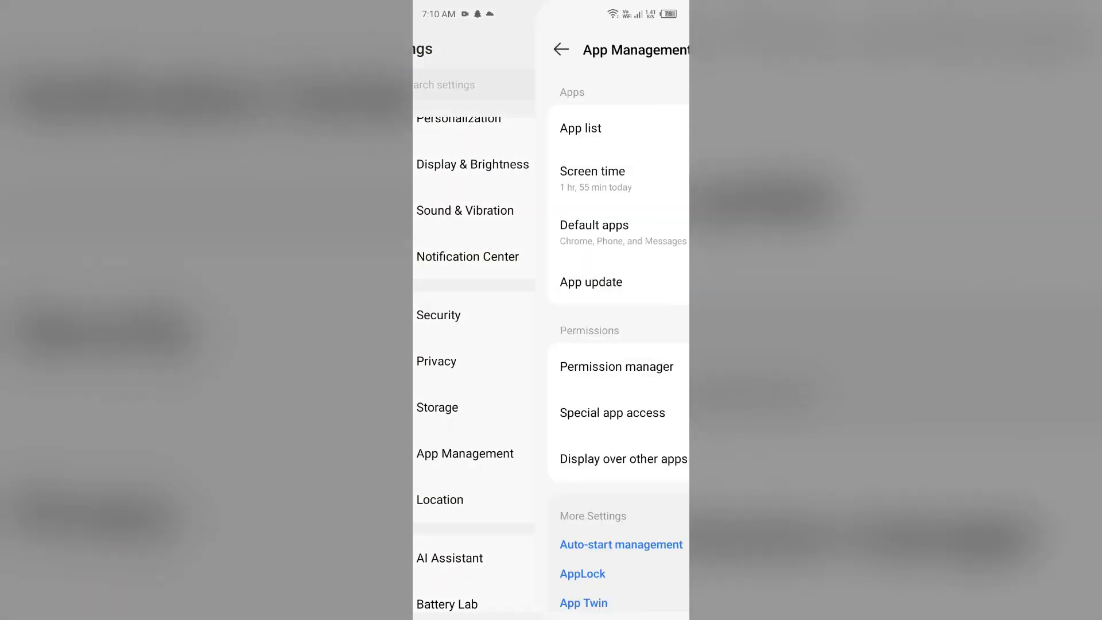
click(616, 117)
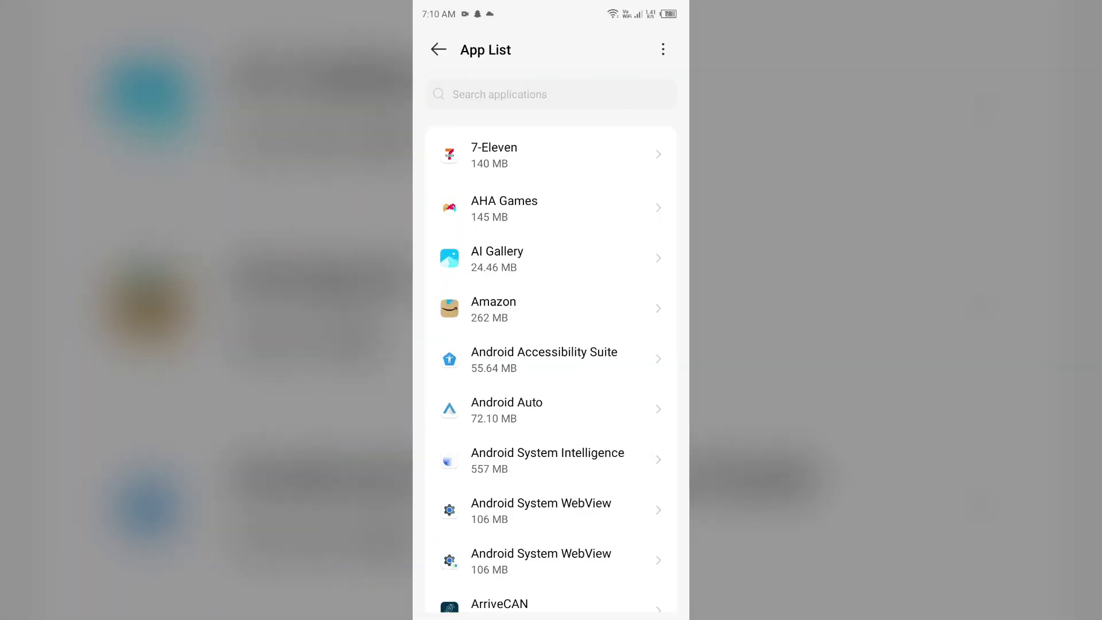
scroll(551, 344, down, 2)
click(571, 532)
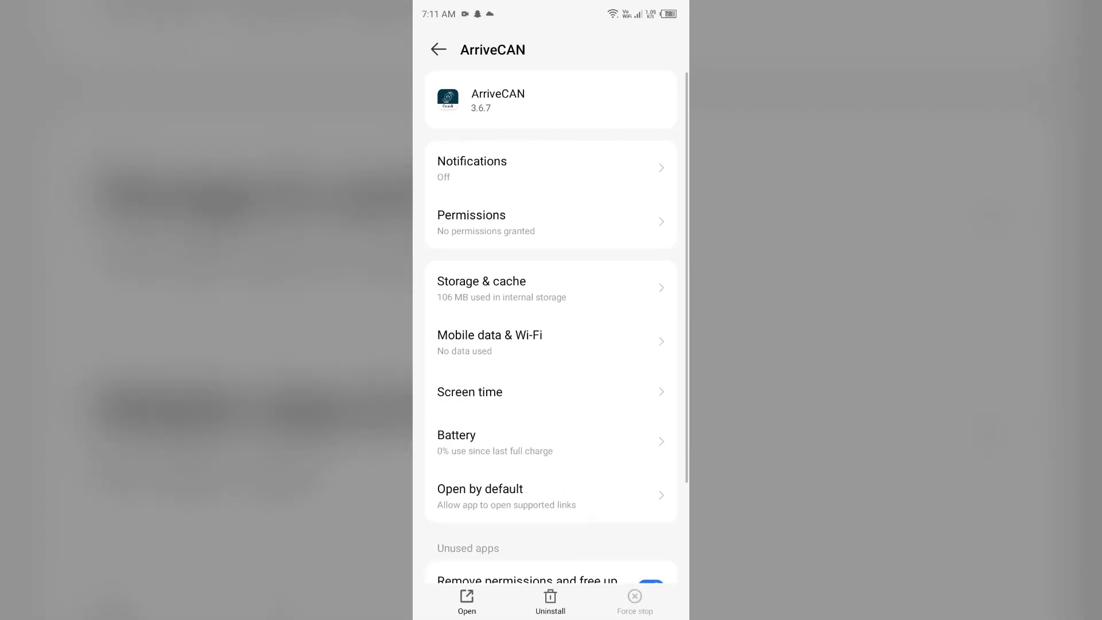
click(552, 288)
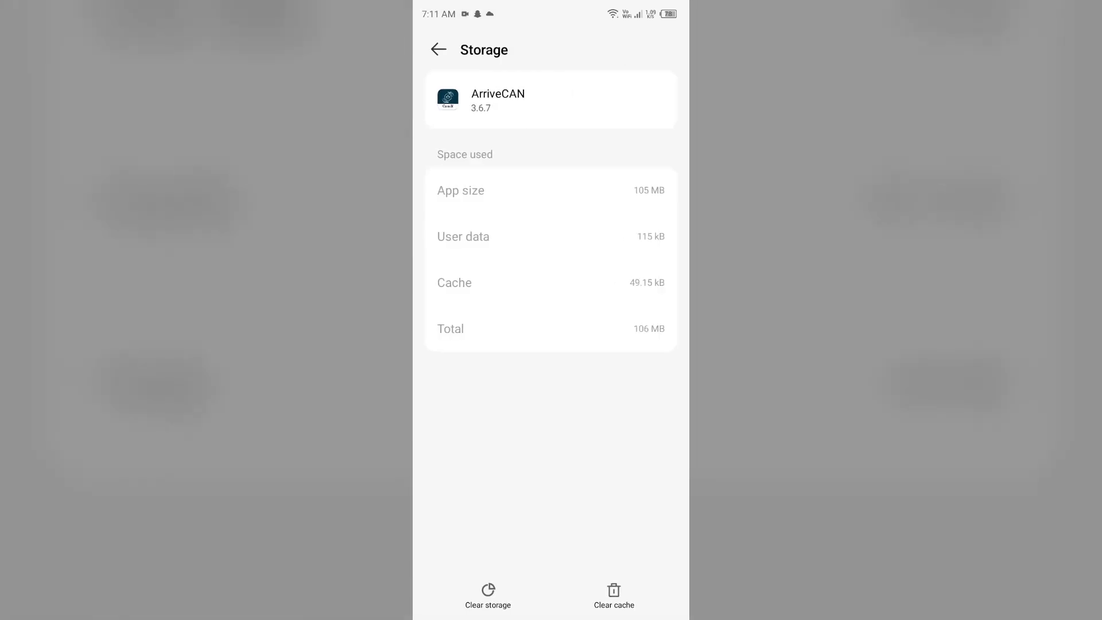
click(614, 594)
key(super)
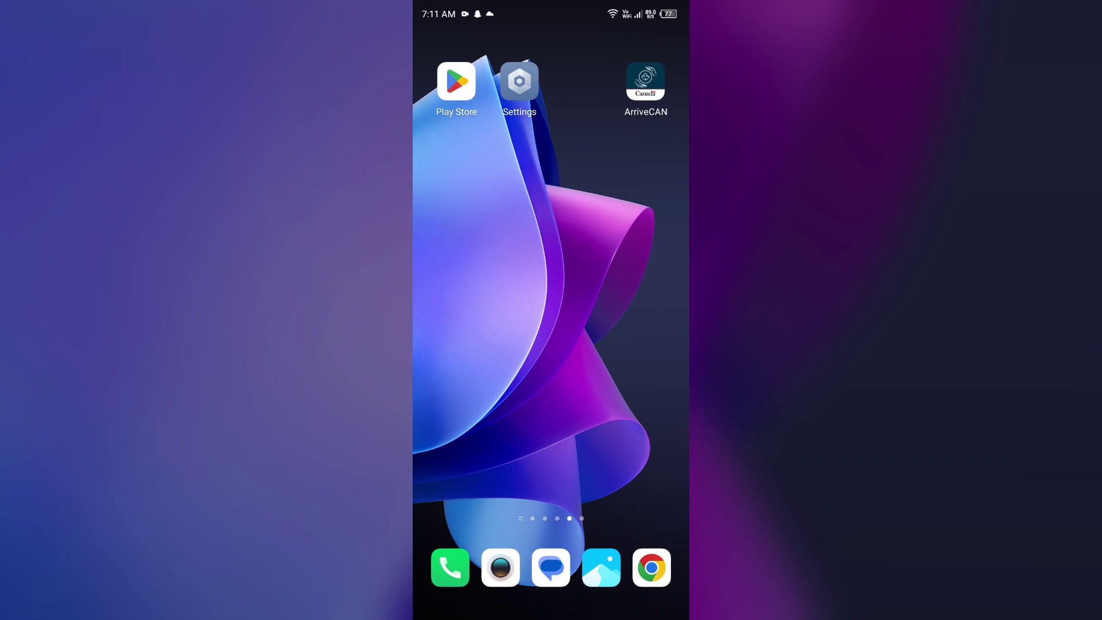
click(457, 82)
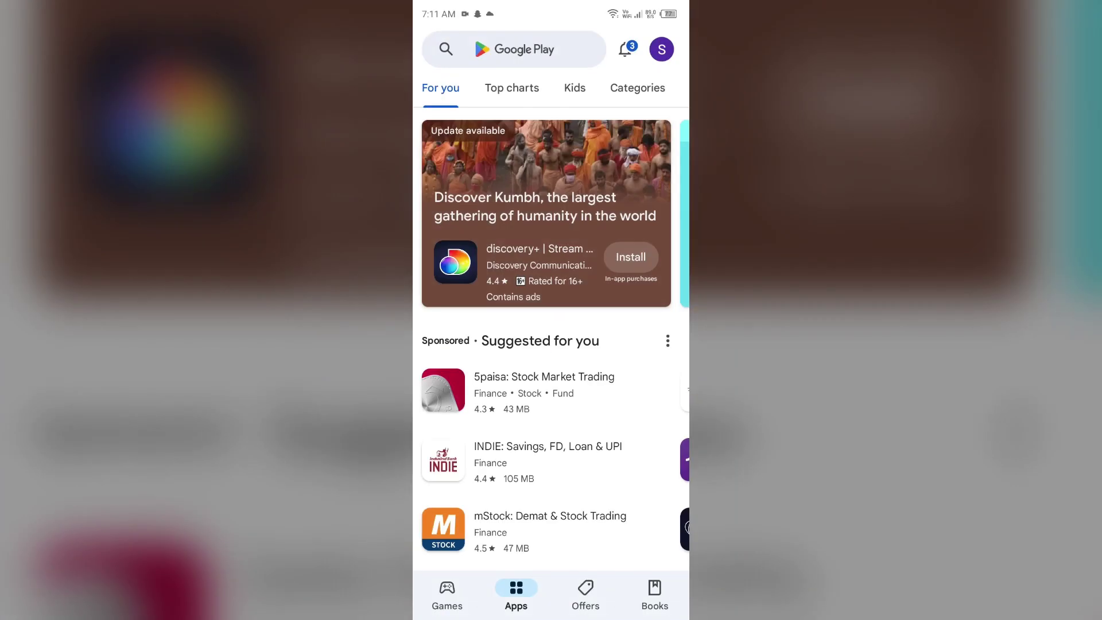
click(534, 49)
text(ar)
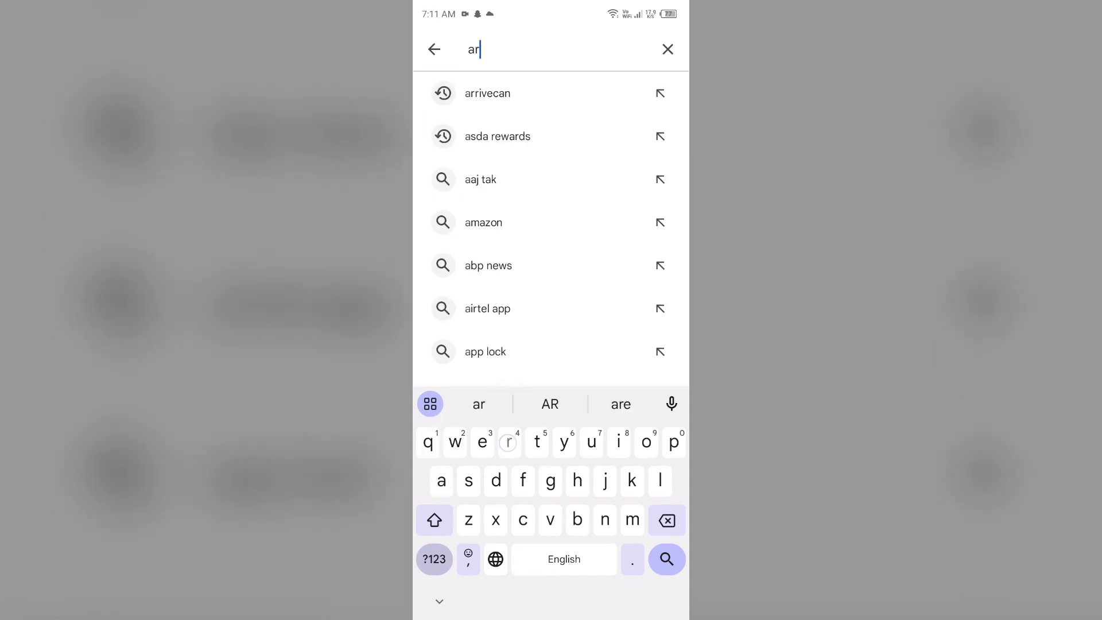
click(587, 78)
click(569, 226)
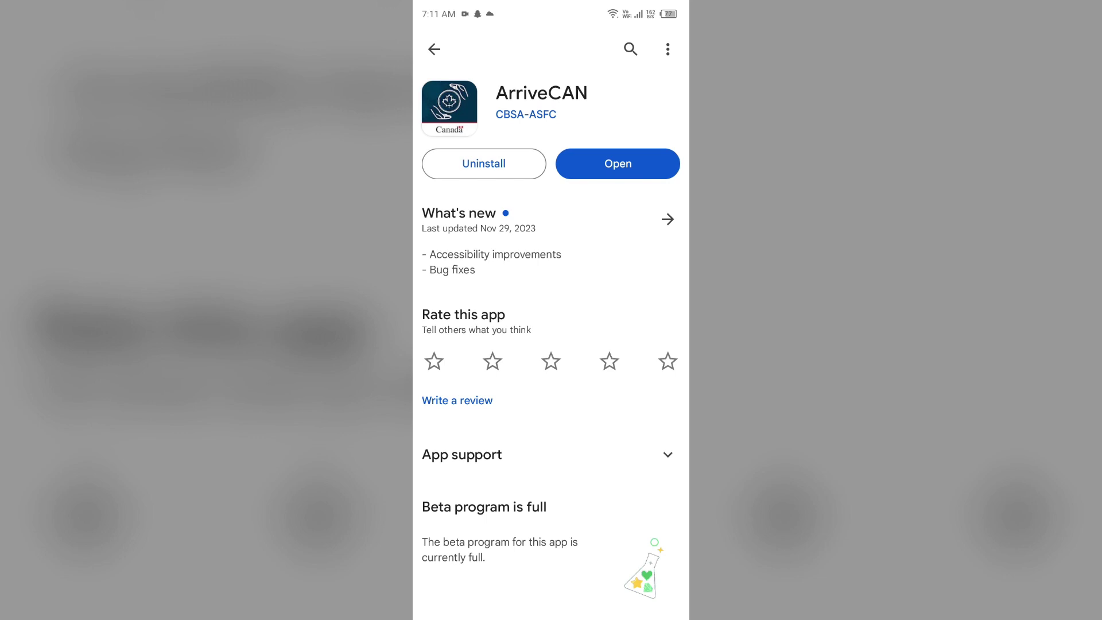
drag(552, 613, 551, 344)
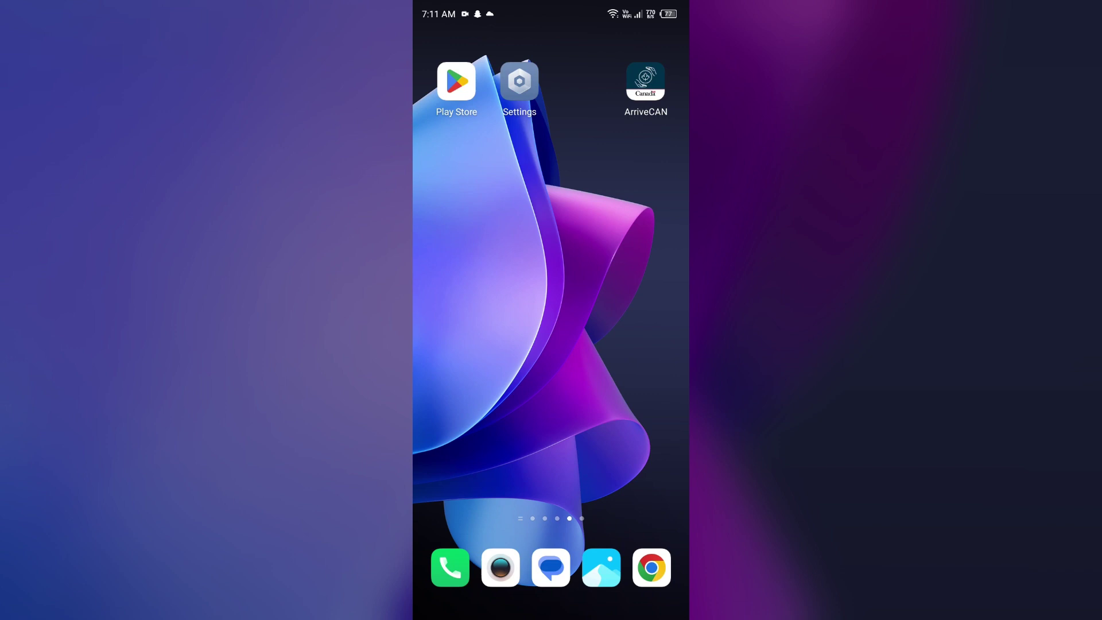
Uninstall ArriveCAN from its Play Store listing, confirm, and start a fresh install
click(456, 81)
click(456, 81)
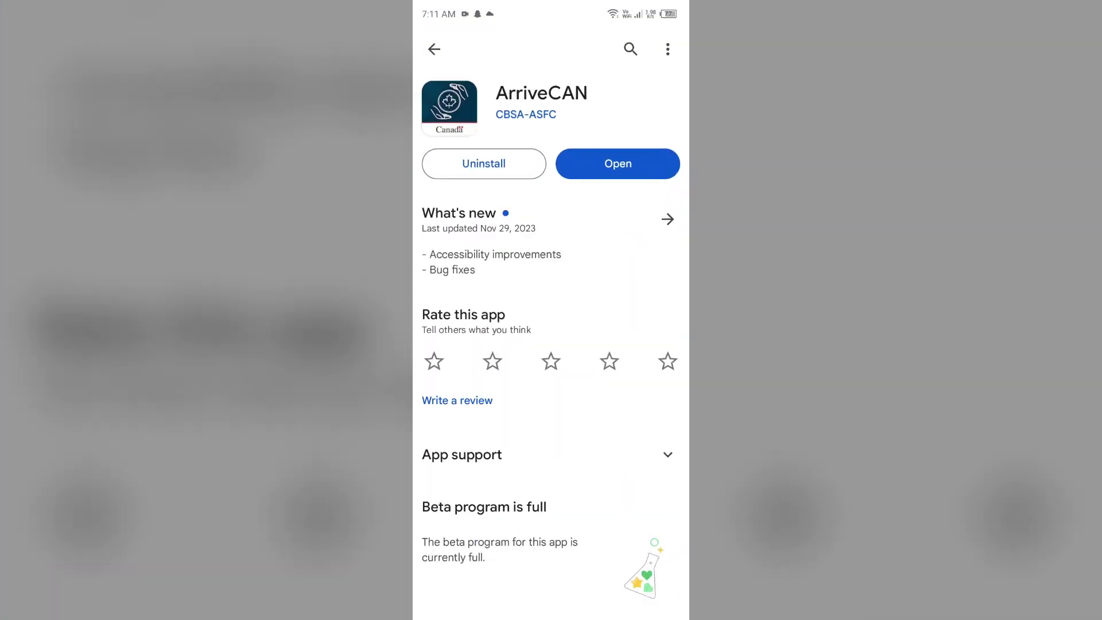
click(503, 168)
click(623, 344)
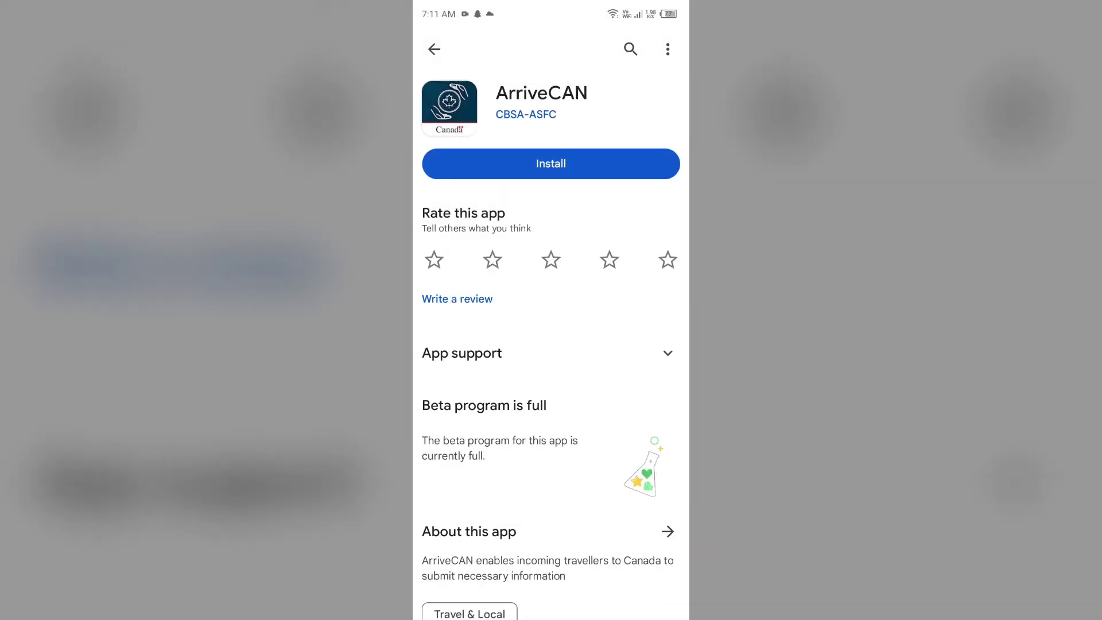
click(551, 163)
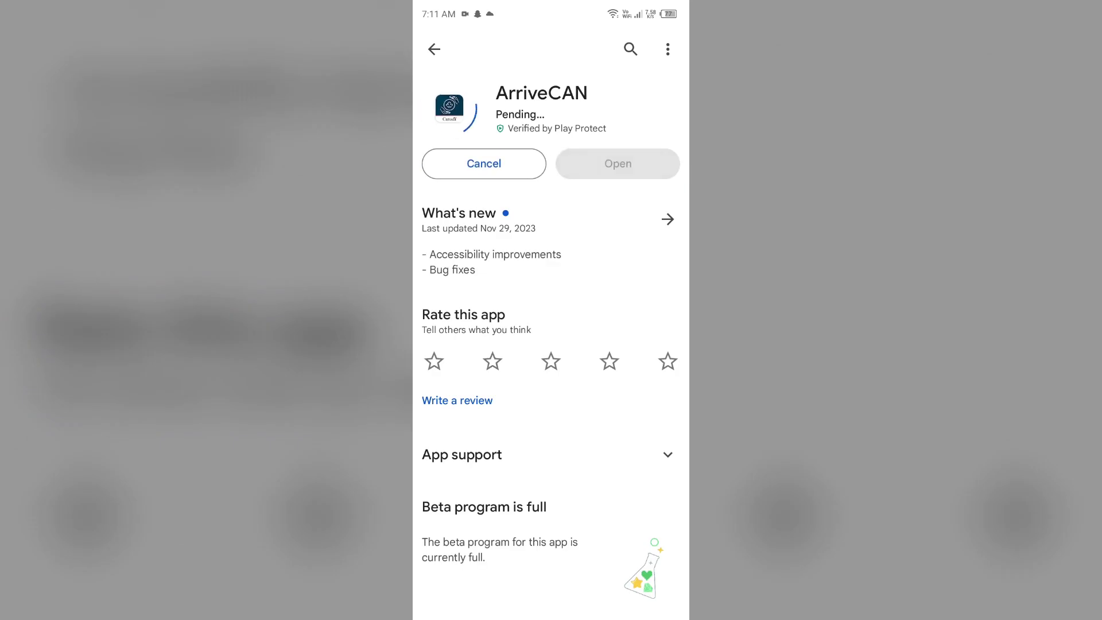